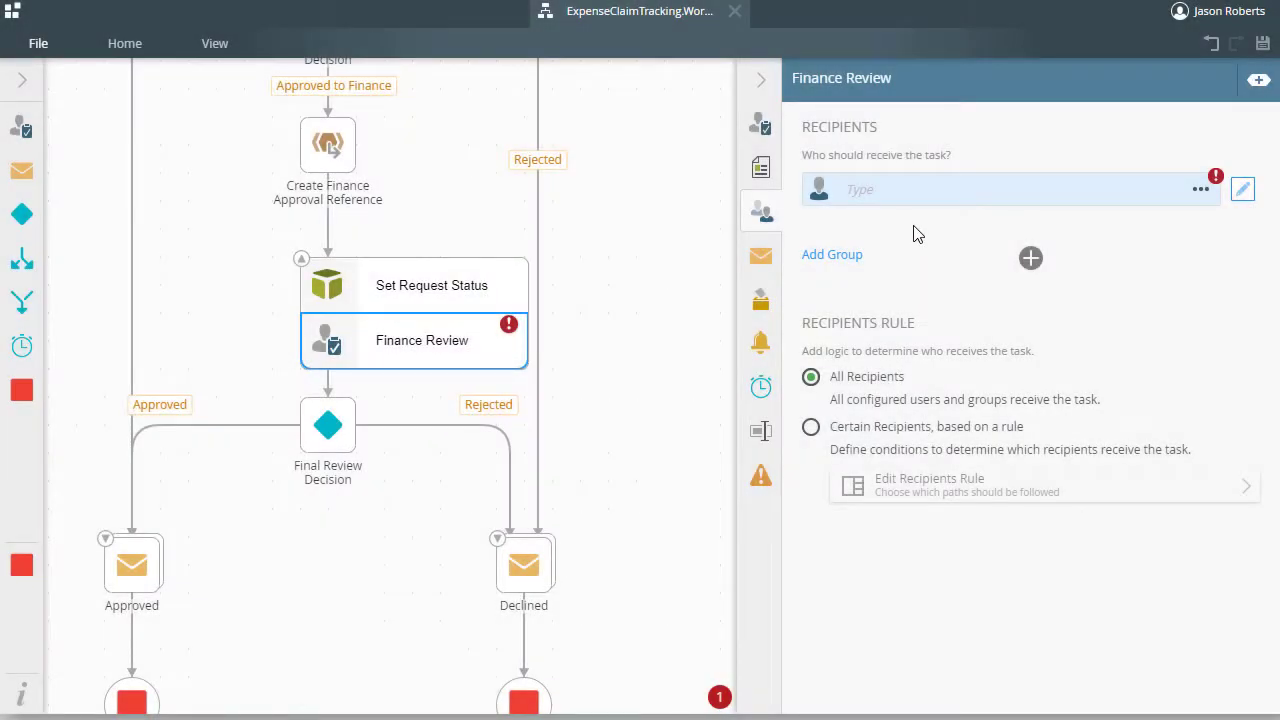
Step: Assign the first recent user as a Finance Review recipient and add a second recipient row
{"action": "left_click", "coordinate": [1193, 186]}
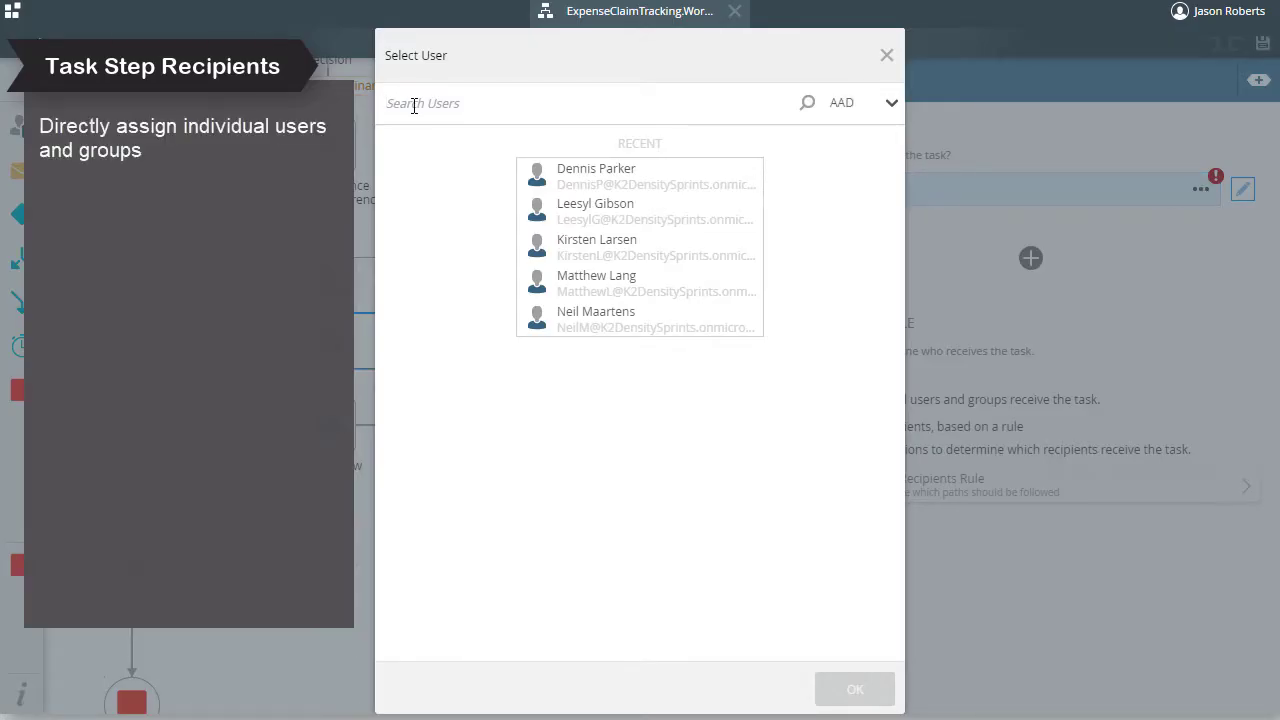
{"action": "left_click", "coordinate": [566, 172]}
{"action": "left_click", "coordinate": [840, 695]}
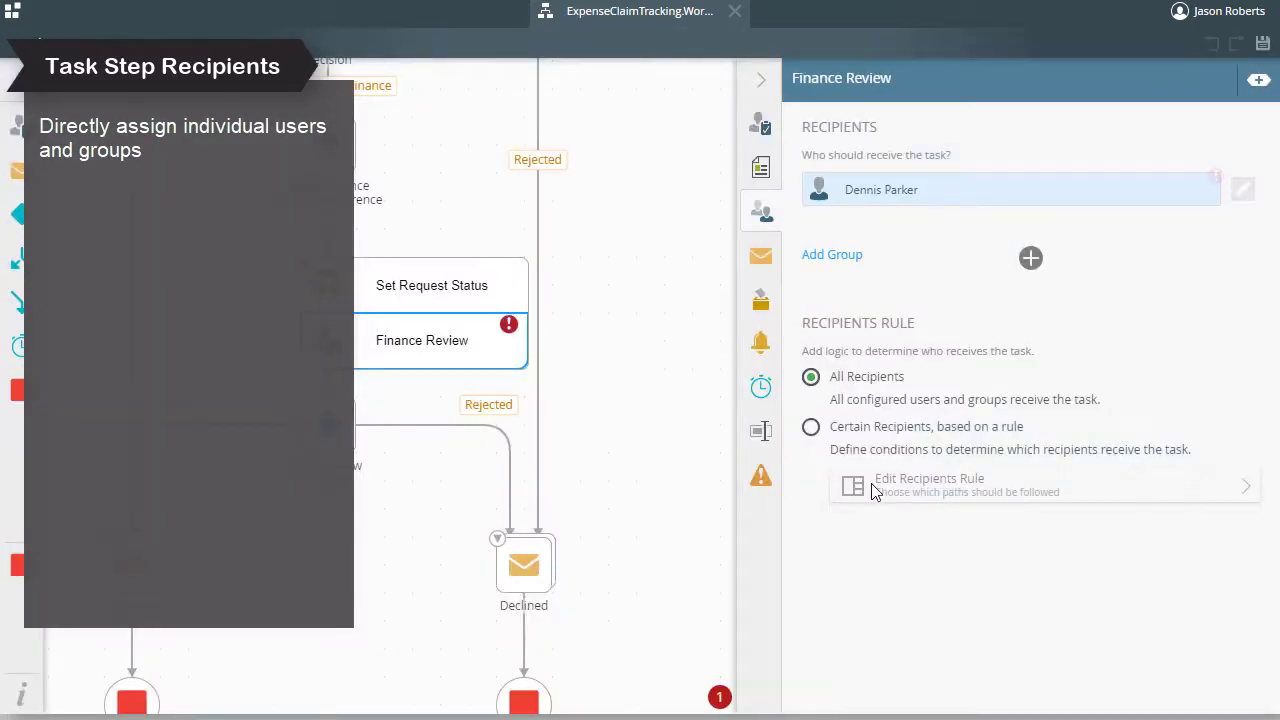
{"action": "left_click", "coordinate": [1032, 258]}
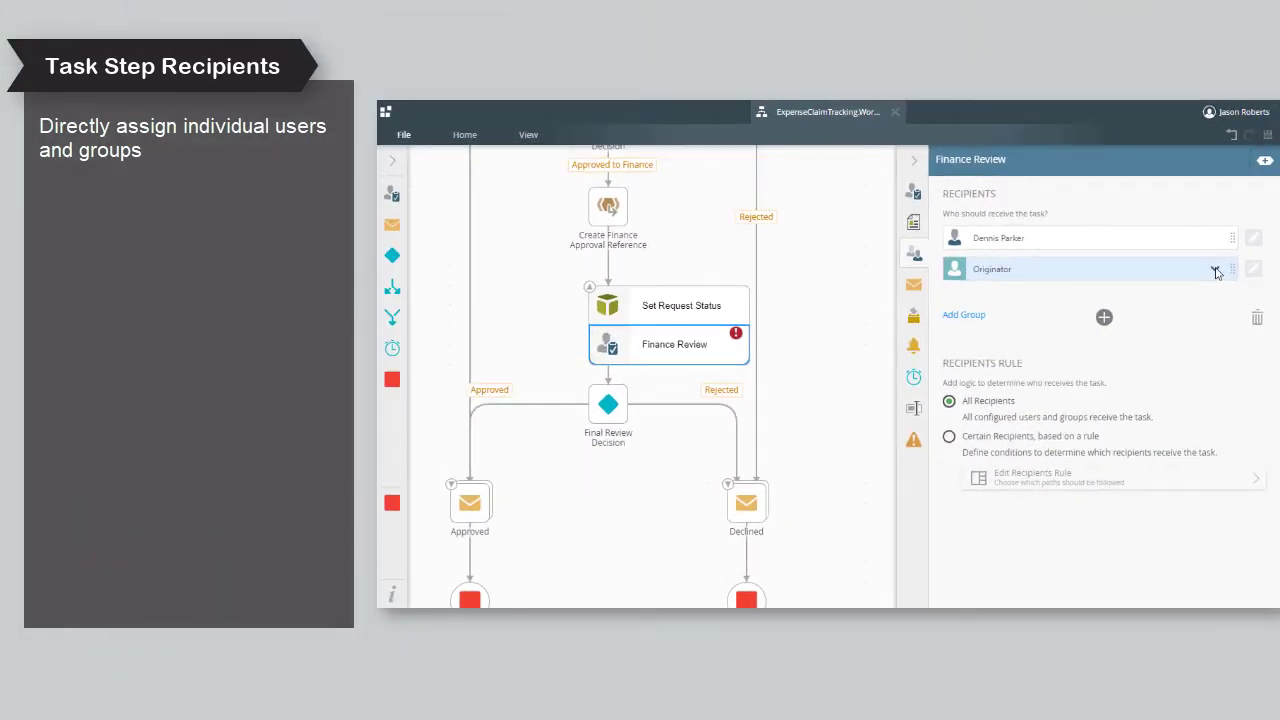
Step: Replace the second recipient's Originator entry with a user found by name search
{"action": "left_click", "coordinate": [1216, 272]}
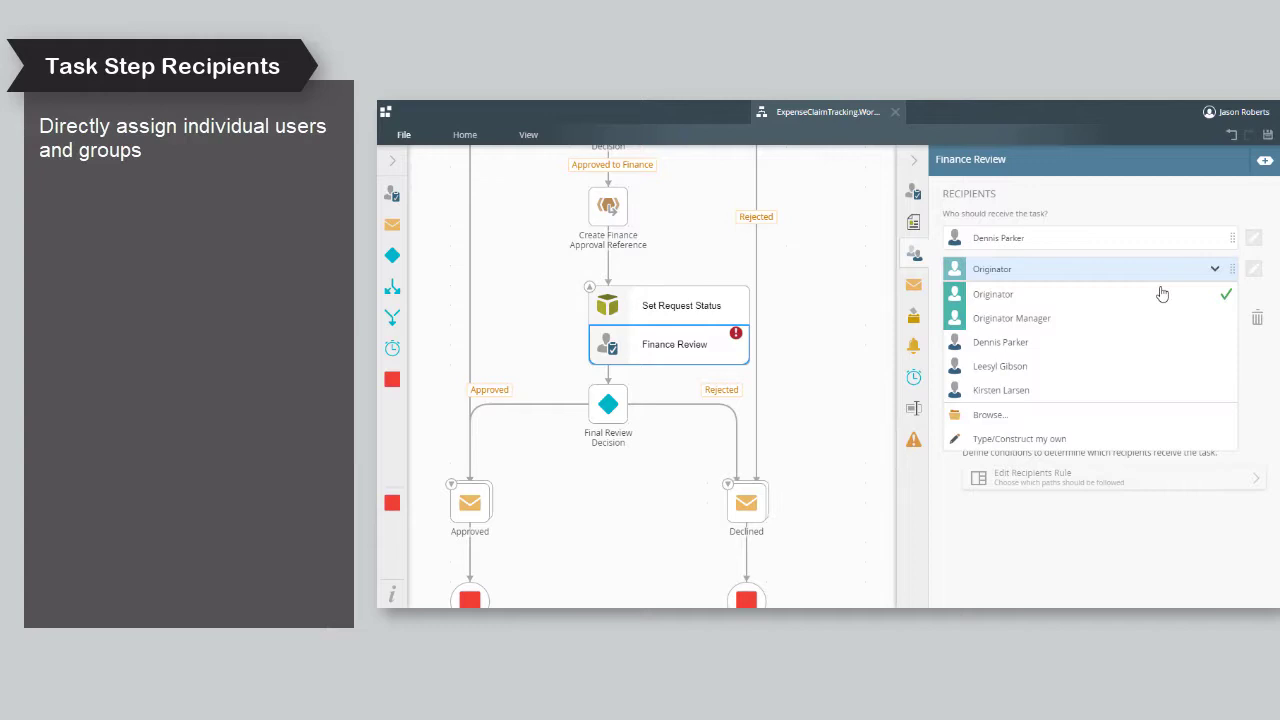
{"action": "left_click", "coordinate": [1016, 416]}
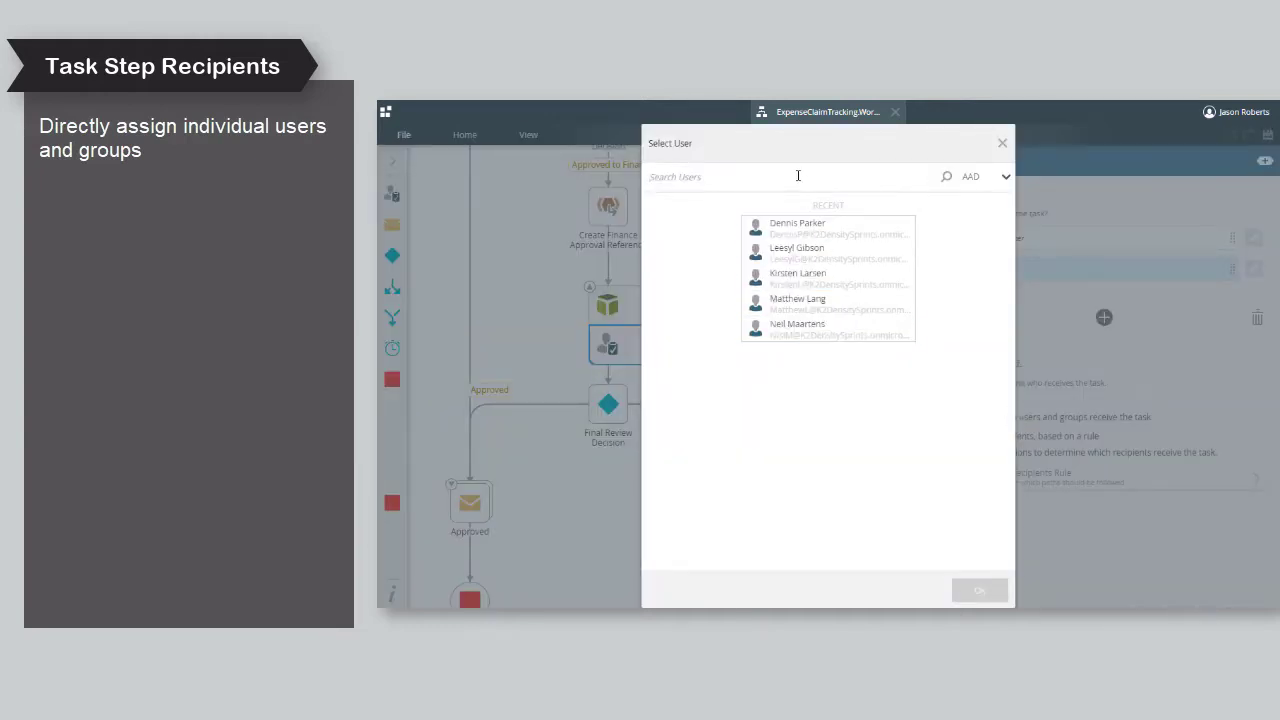
{"action": "type", "text": "norman"}
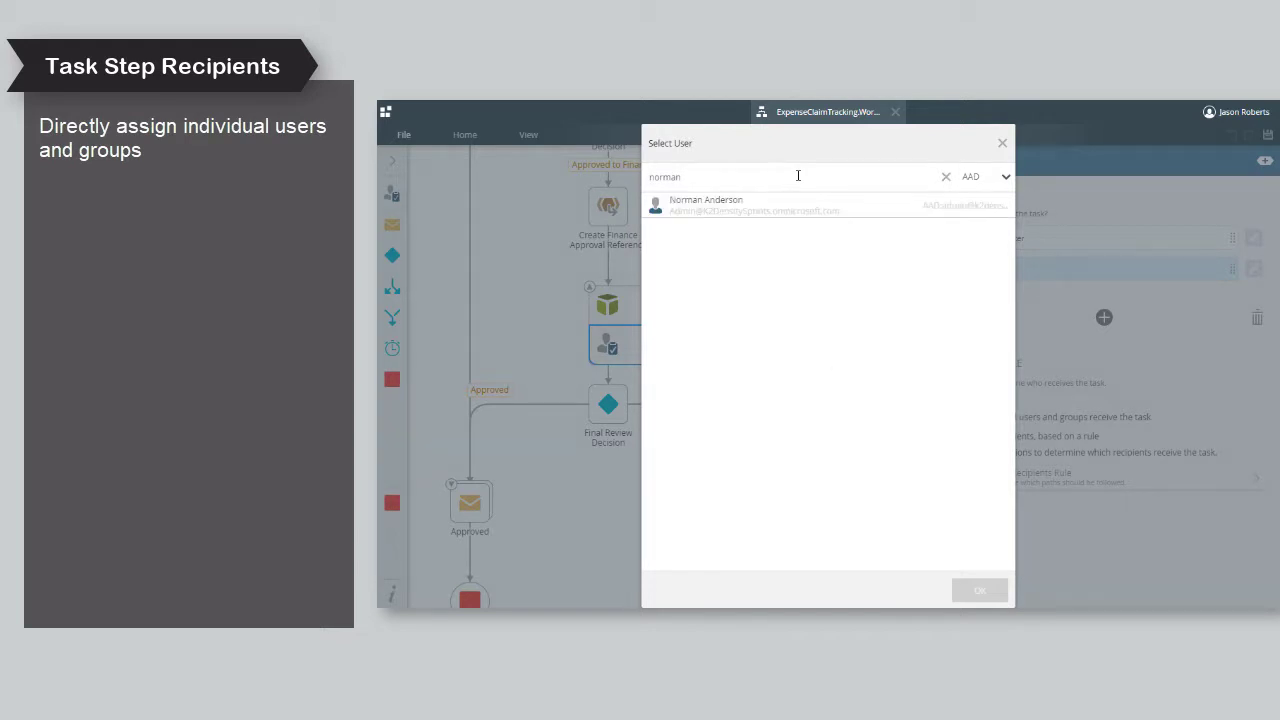
{"action": "left_click", "coordinate": [760, 205]}
{"action": "left_click", "coordinate": [980, 590]}
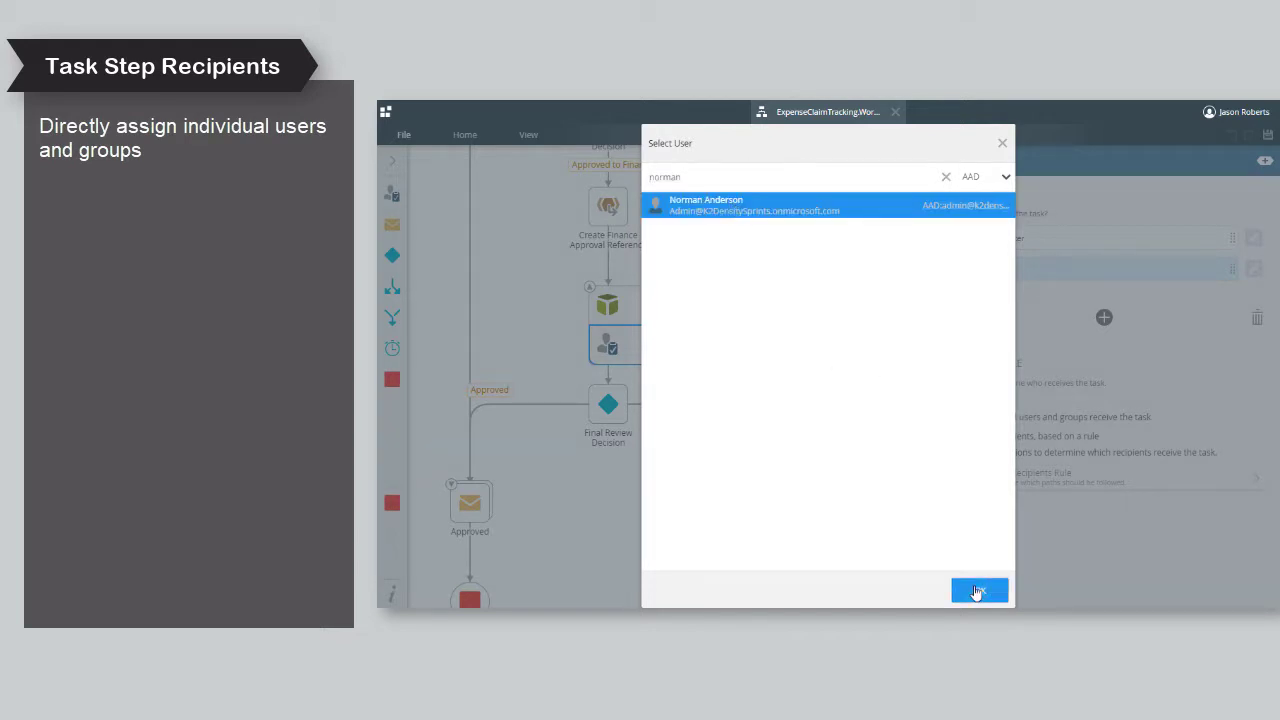
Step: Add a third recipient row and set it to a user from the recent list
{"action": "left_click", "coordinate": [1104, 318]}
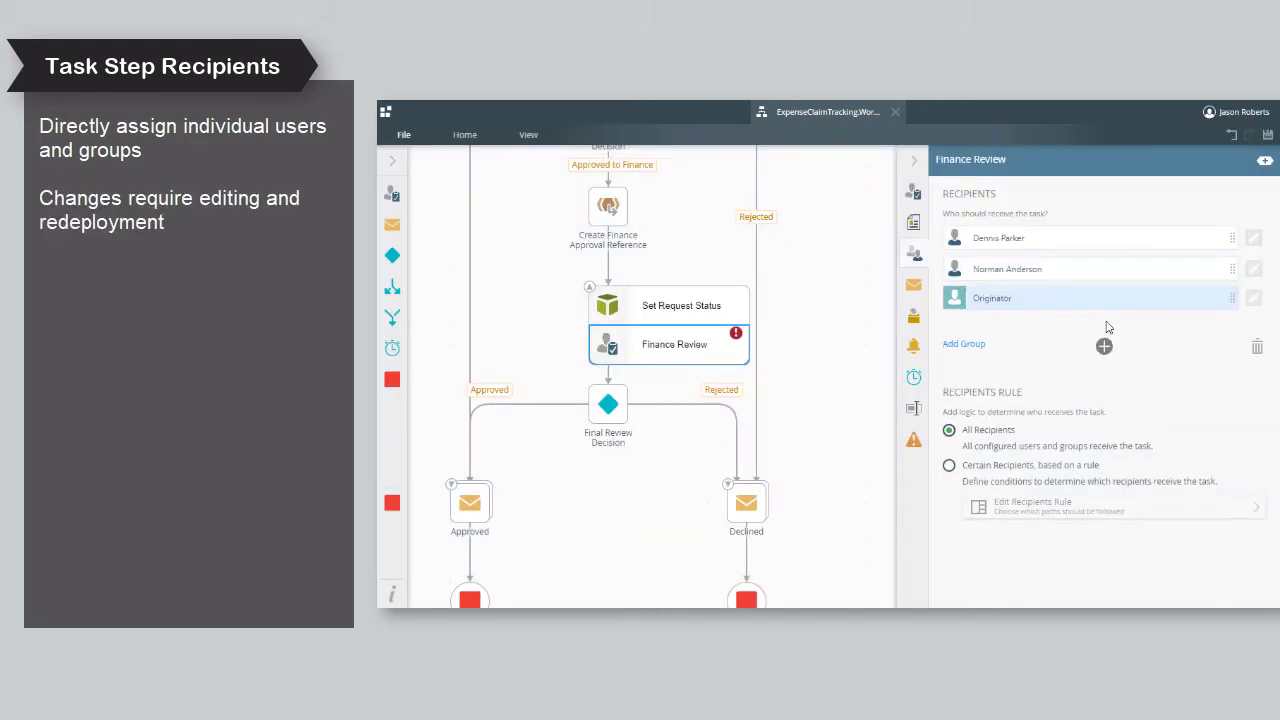
{"action": "left_click", "coordinate": [1215, 302]}
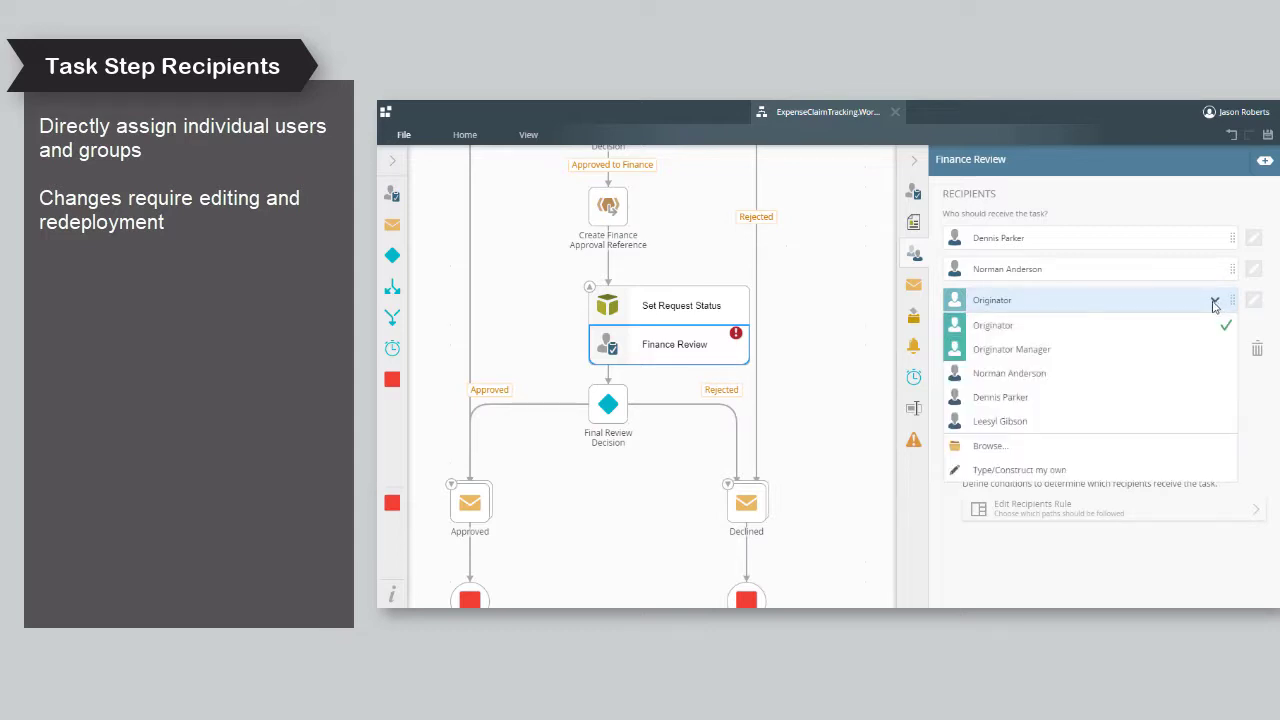
{"action": "left_click", "coordinate": [1047, 447]}
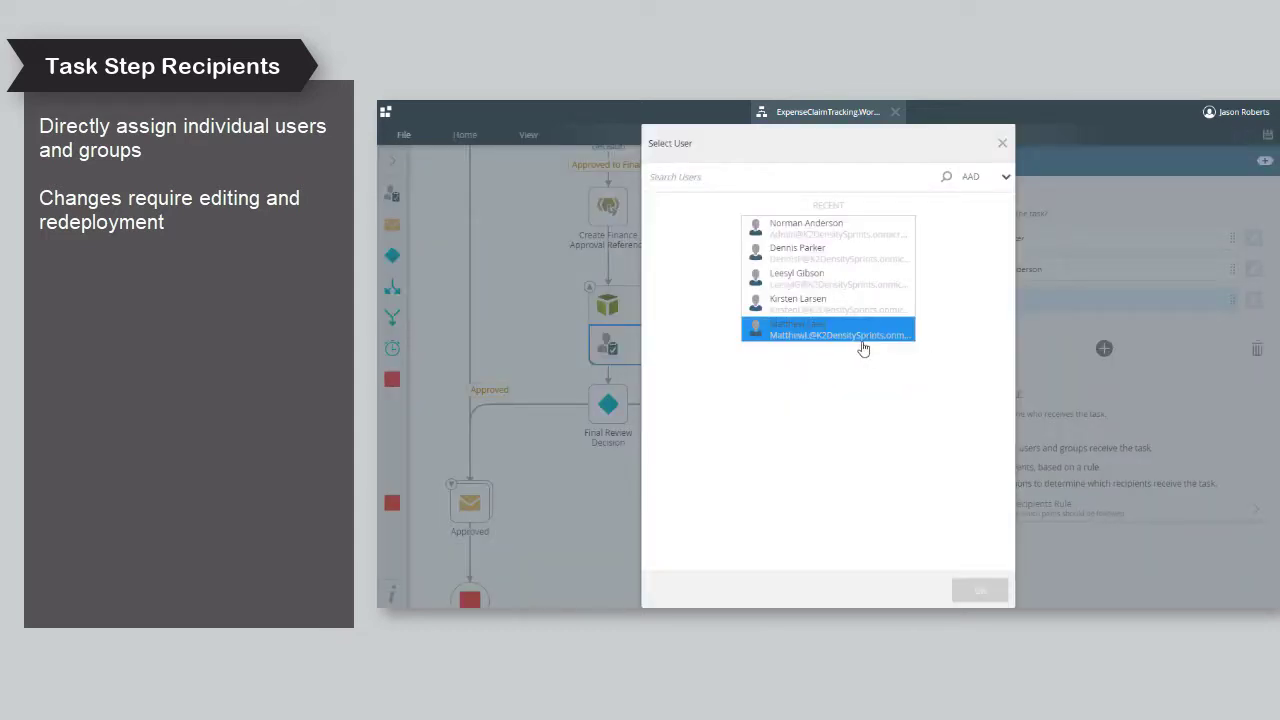
{"action": "left_click", "coordinate": [815, 305]}
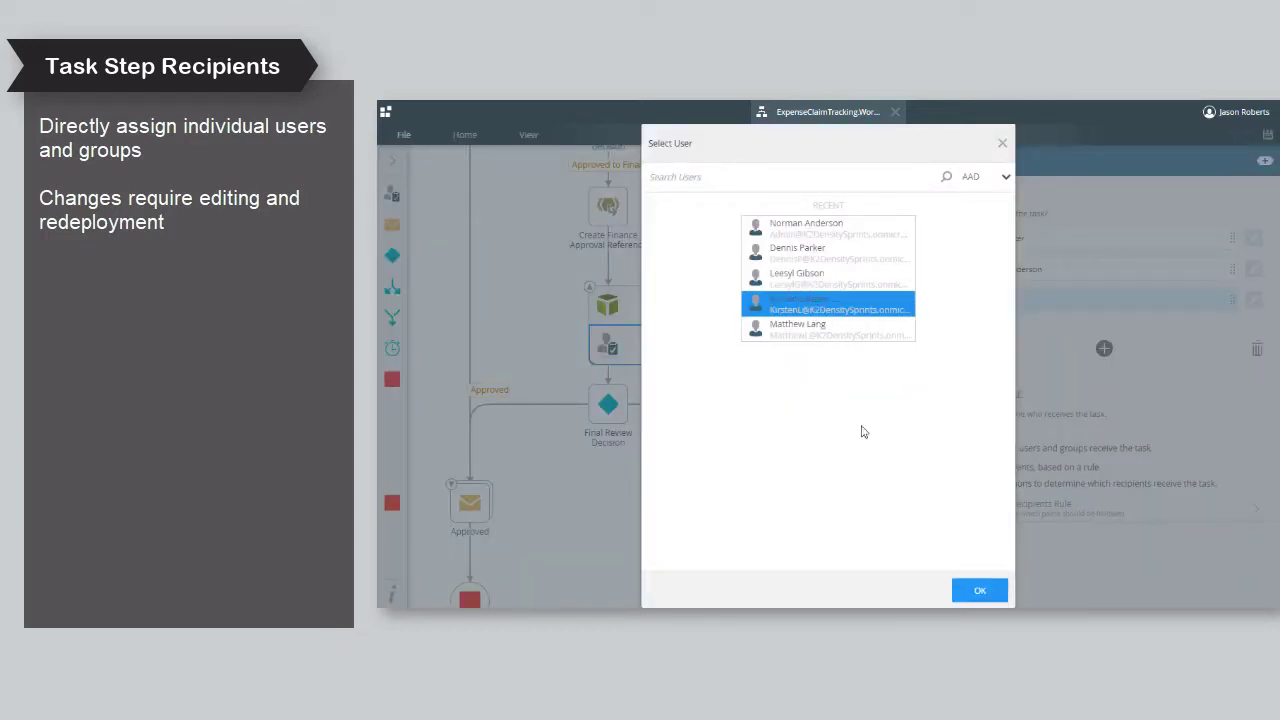
{"action": "double_click", "coordinate": [808, 308]}
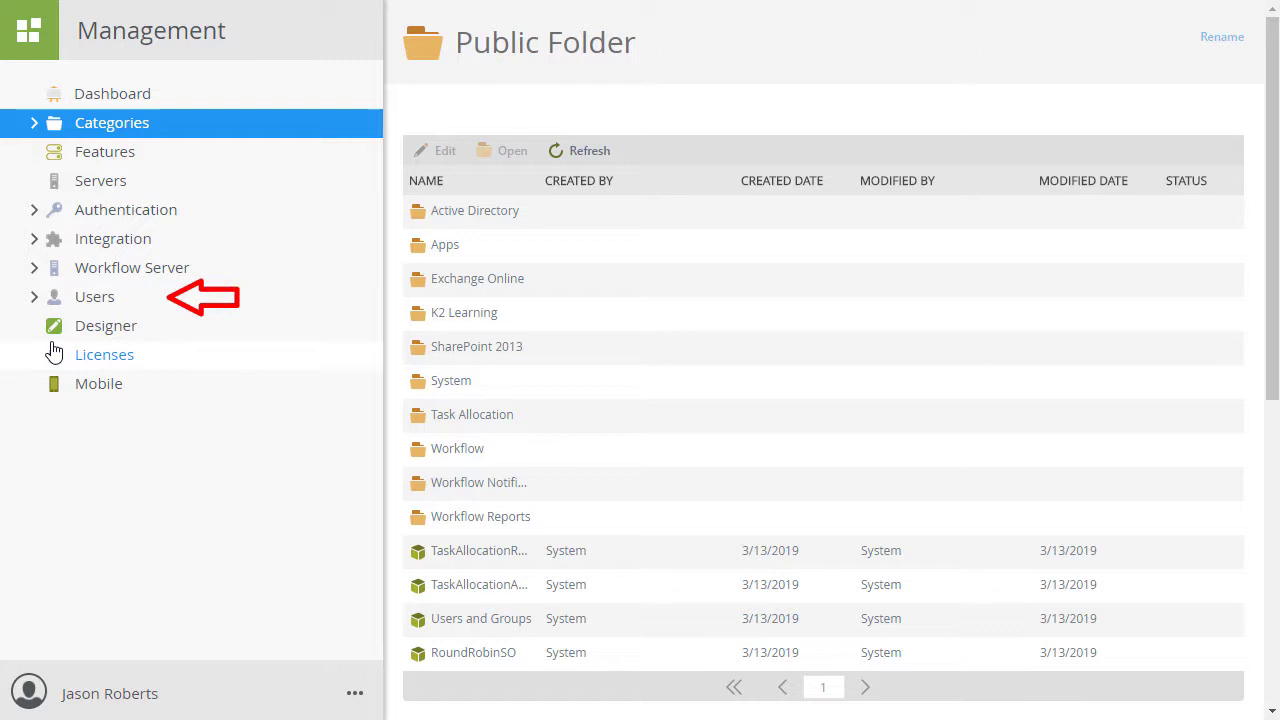
Step: Under Users > Roles, start a new role with AAD as the user source label
{"action": "left_click", "coordinate": [34, 297]}
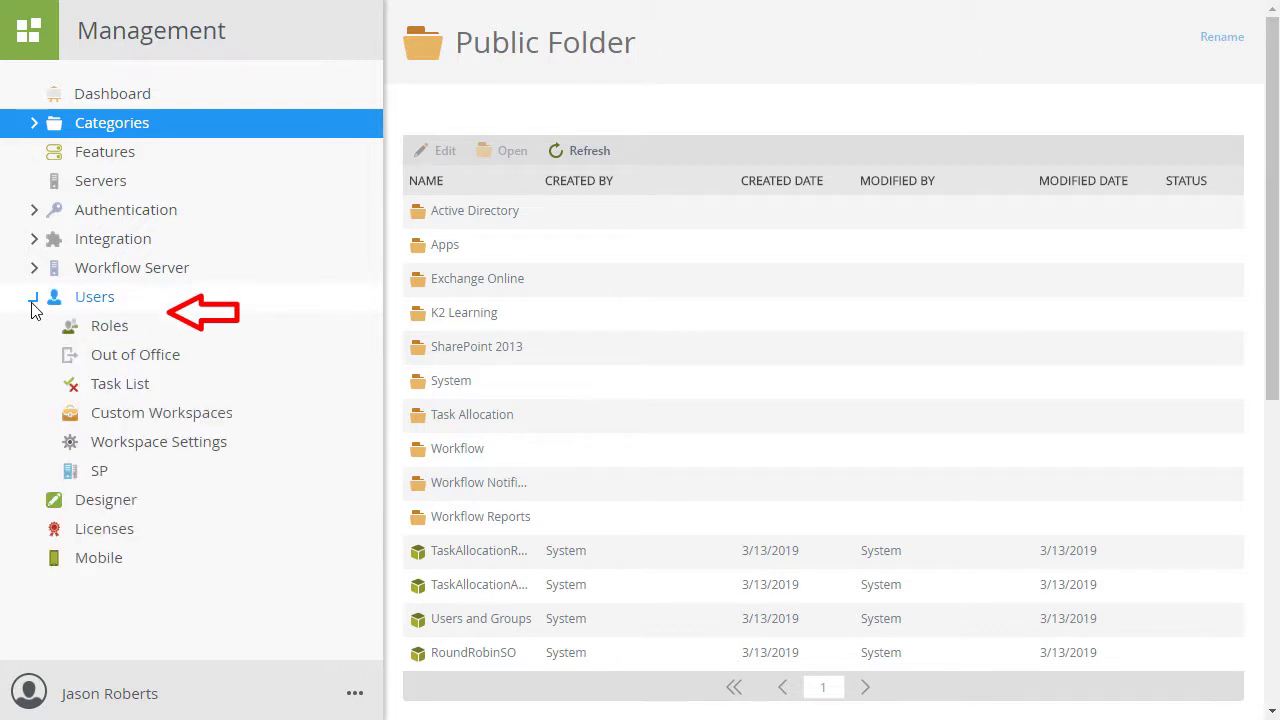
{"action": "left_click", "coordinate": [116, 333]}
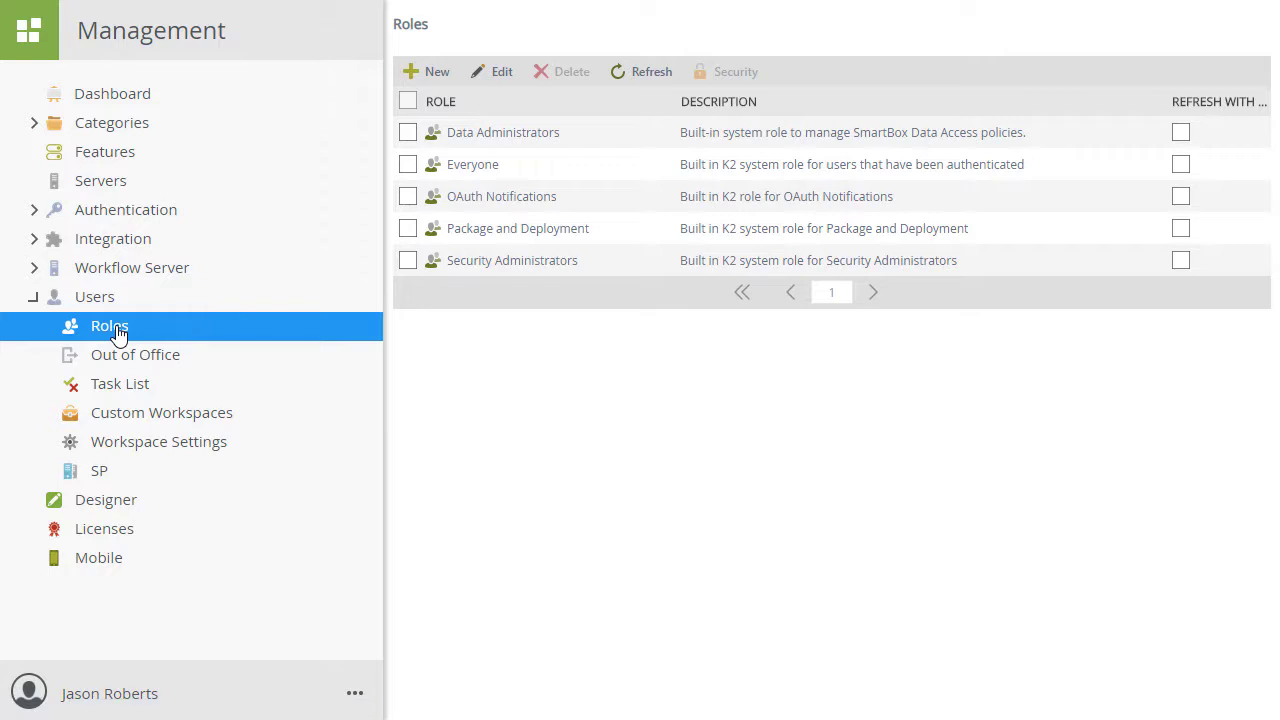
{"action": "left_click", "coordinate": [429, 79]}
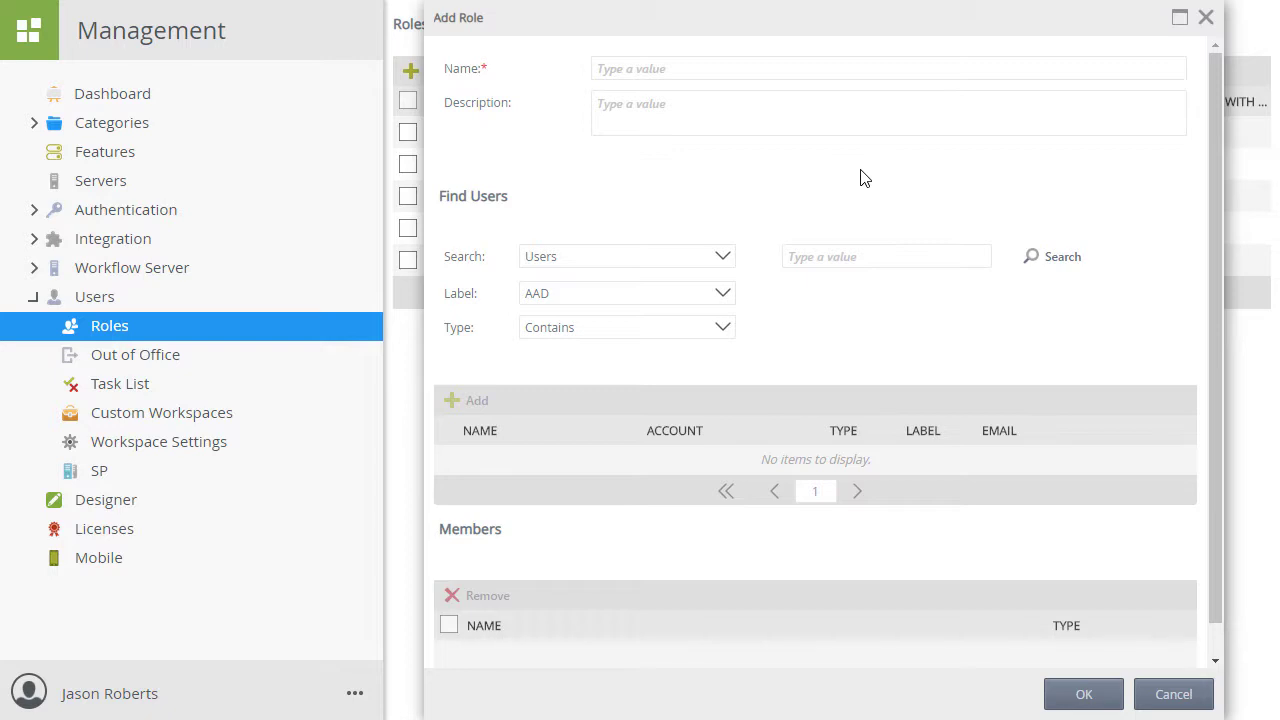
{"action": "scroll", "coordinate": [865, 178], "scroll_direction": "down", "scroll_amount": 1}
{"action": "scroll", "coordinate": [865, 178], "scroll_direction": "up", "scroll_amount": 1}
{"action": "left_click", "coordinate": [723, 298]}
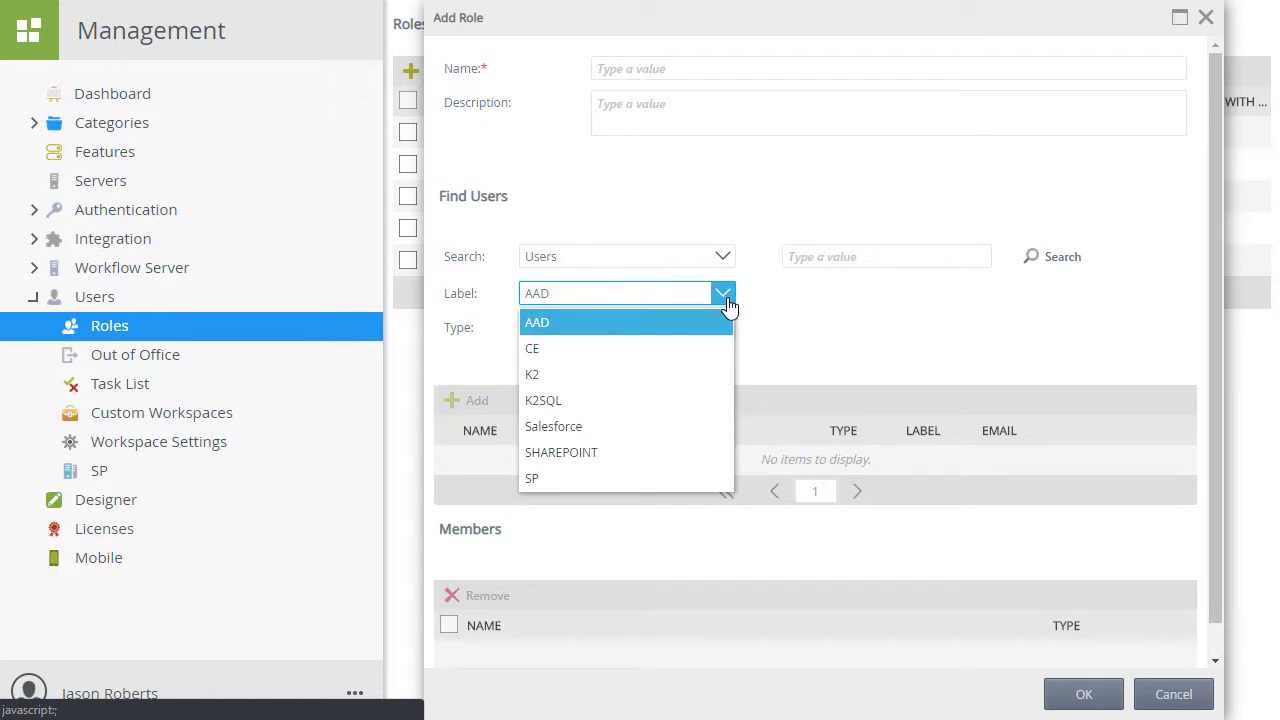
{"action": "left_click", "coordinate": [728, 305]}
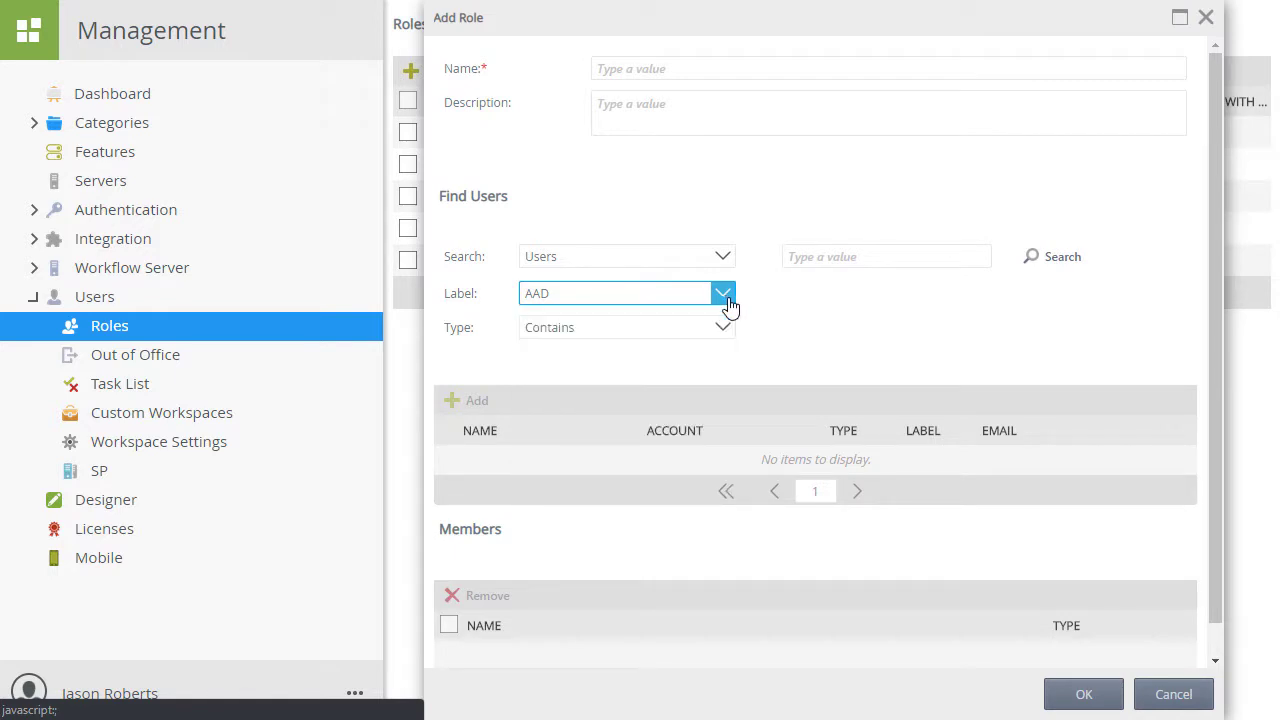
{"action": "left_click", "coordinate": [636, 70]}
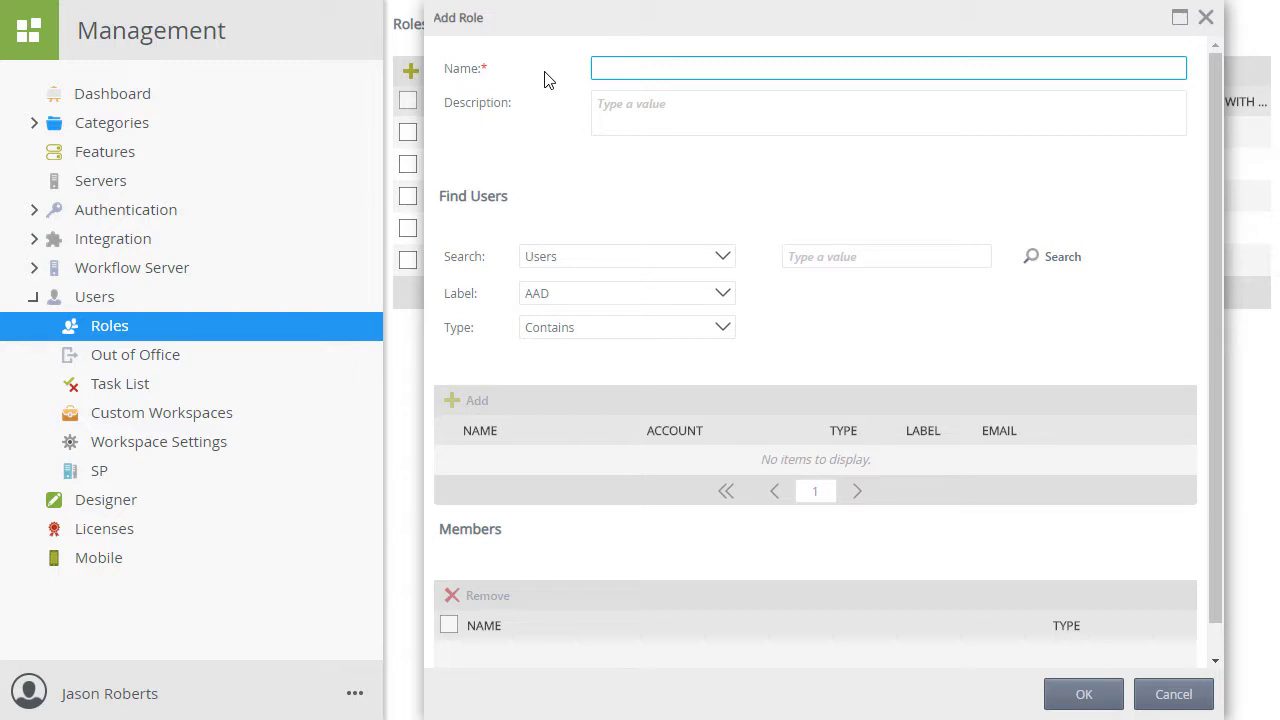
Step: Name the role 'Finance' with description 'Finance department approver list for expense claim application.'
{"action": "type", "text": "Finance"}
{"action": "key", "text": "Tab"}
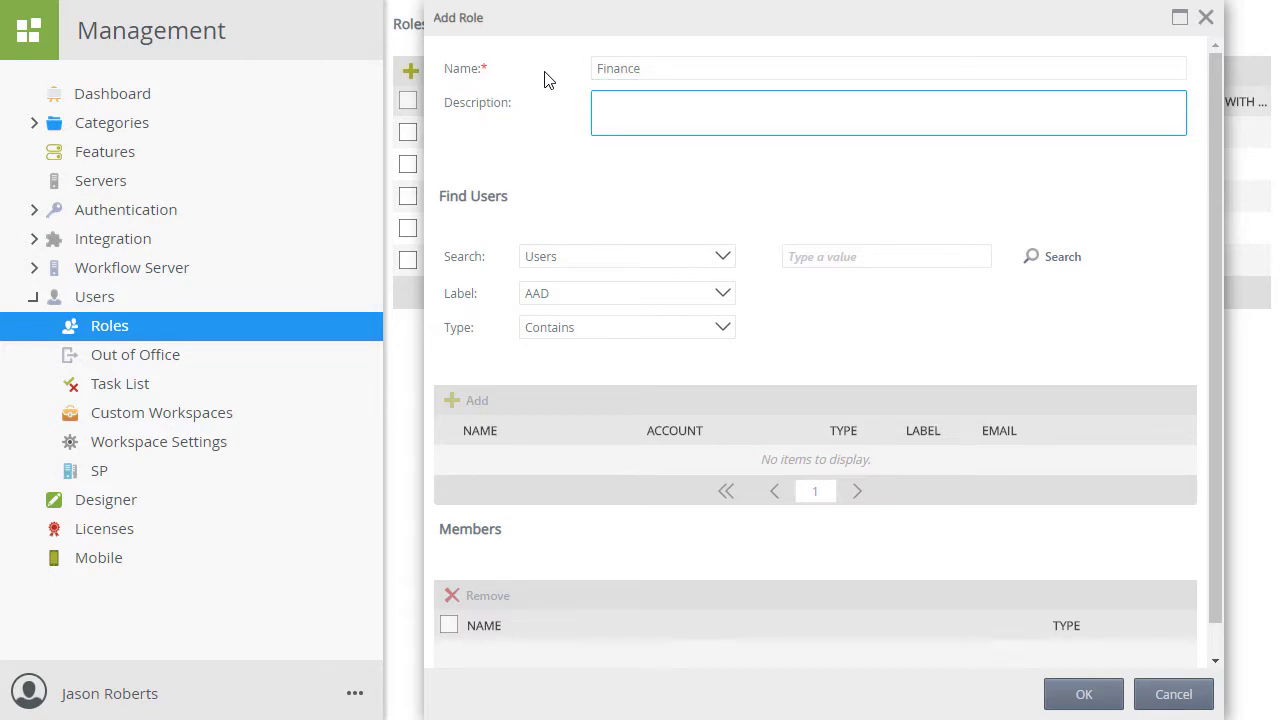
{"action": "type", "text": "Finance department approver list for expense claim application."}
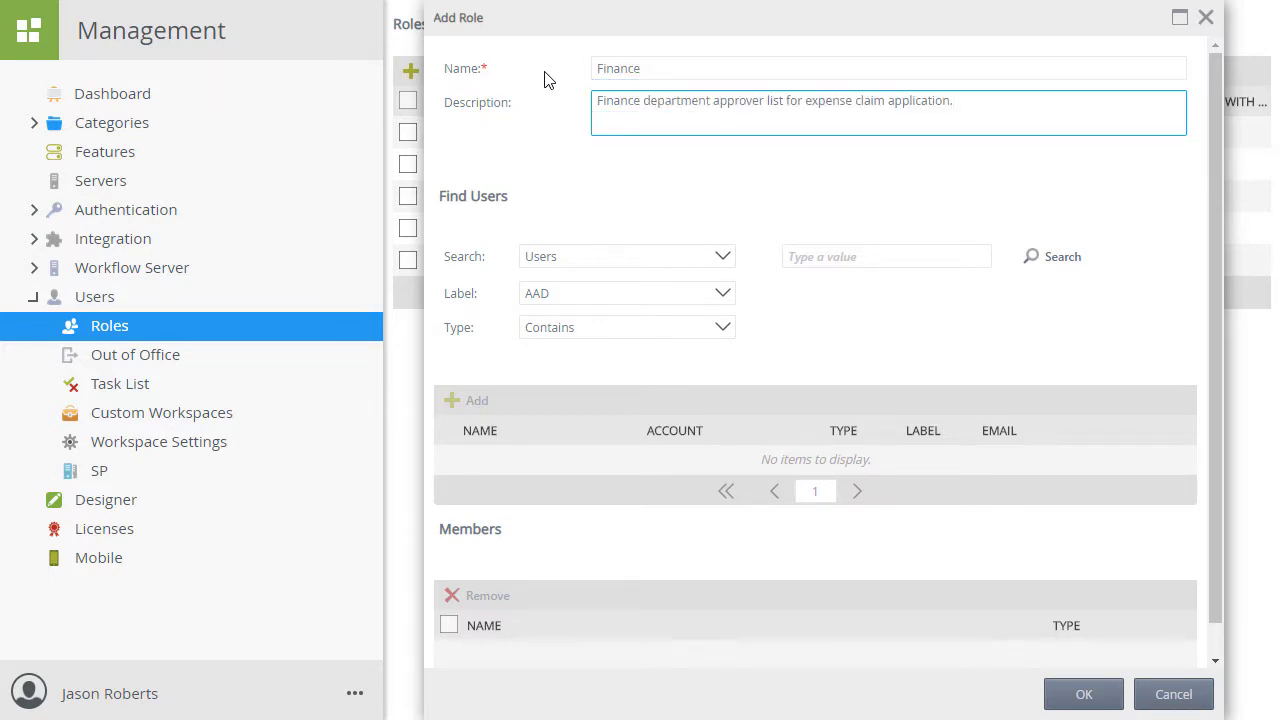
Step: Search for the two finance users by name and add both as role members
{"action": "left_click", "coordinate": [831, 257]}
{"action": "type", "text": "D"}
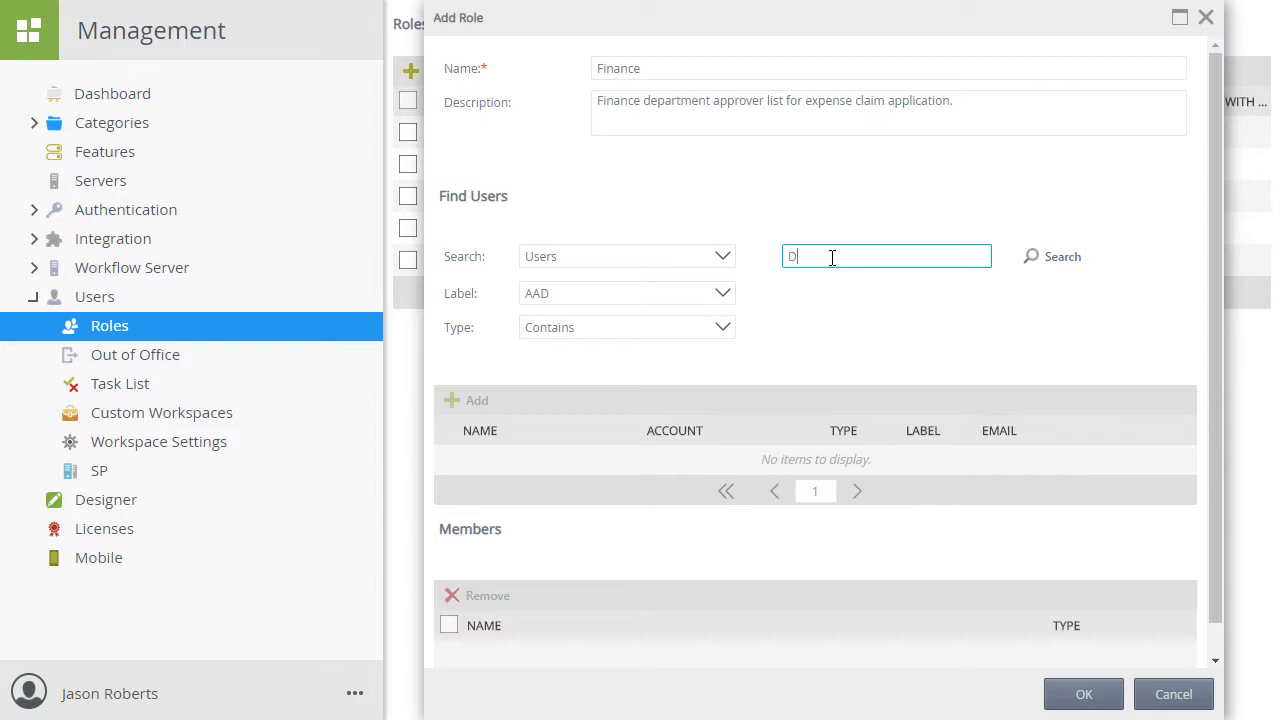
{"action": "type", "text": "ennis"}
{"action": "left_click", "coordinate": [1040, 258]}
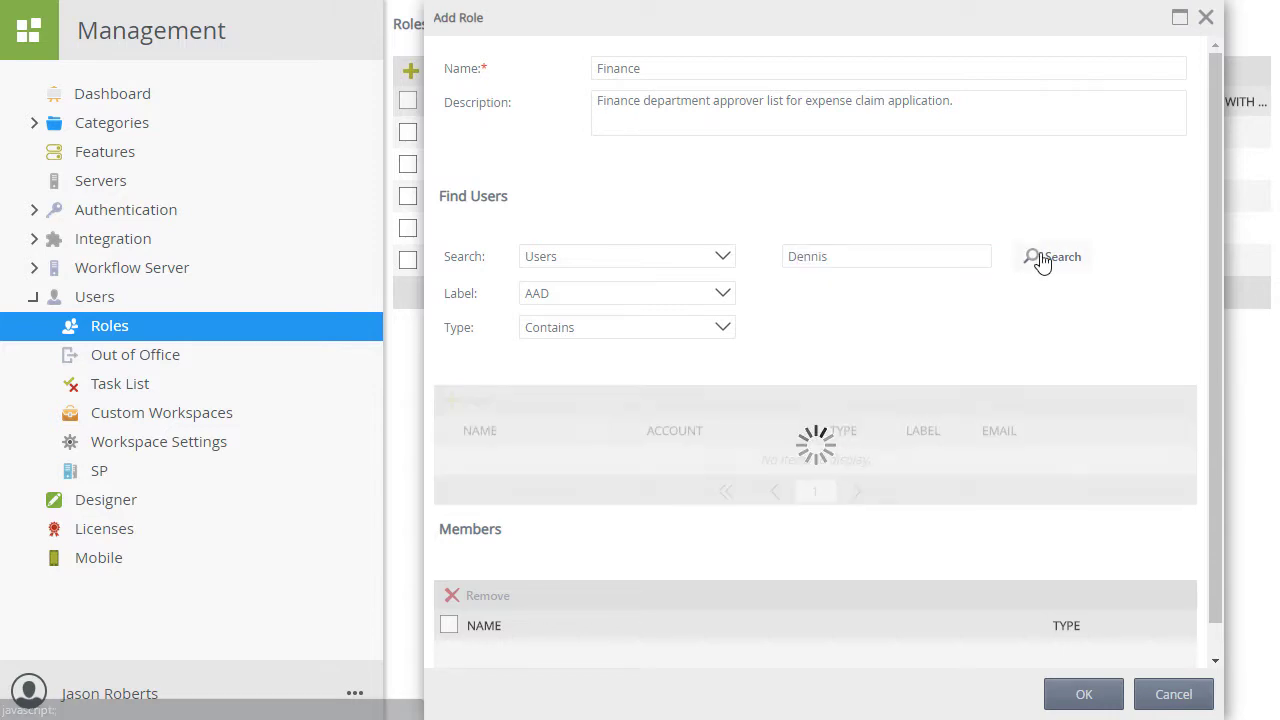
{"action": "left_click", "coordinate": [554, 462]}
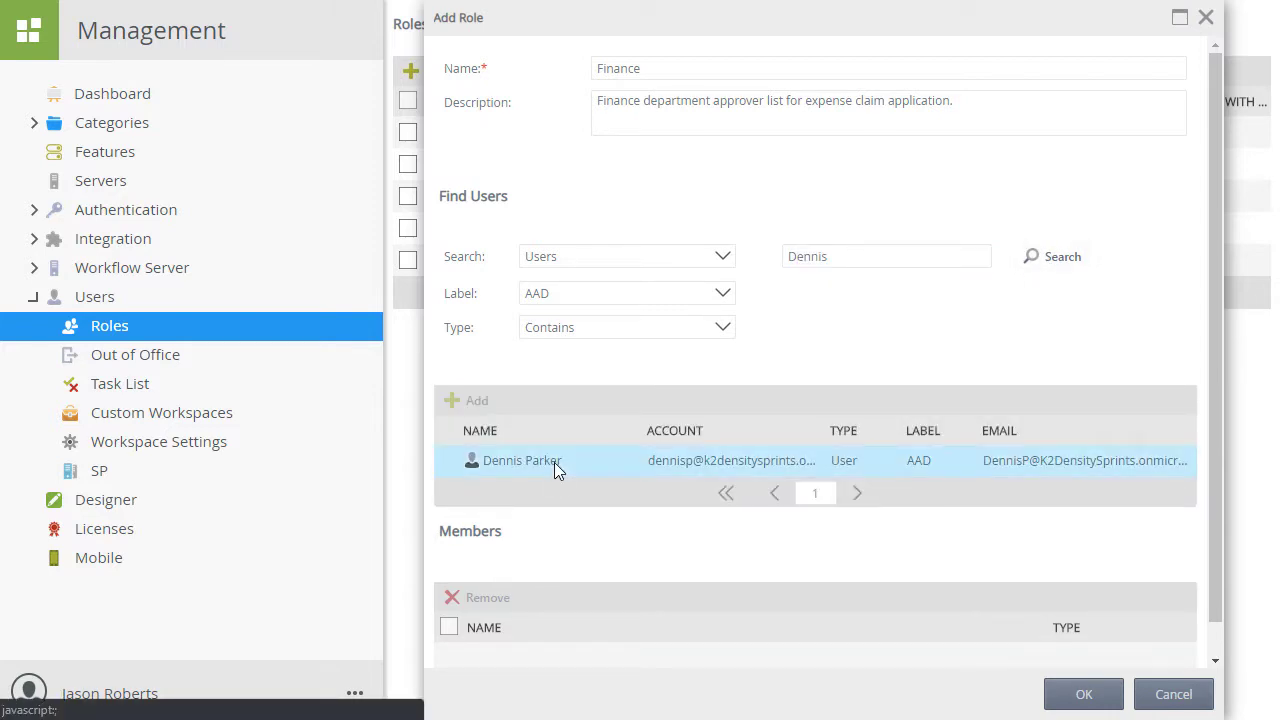
{"action": "left_click", "coordinate": [477, 403]}
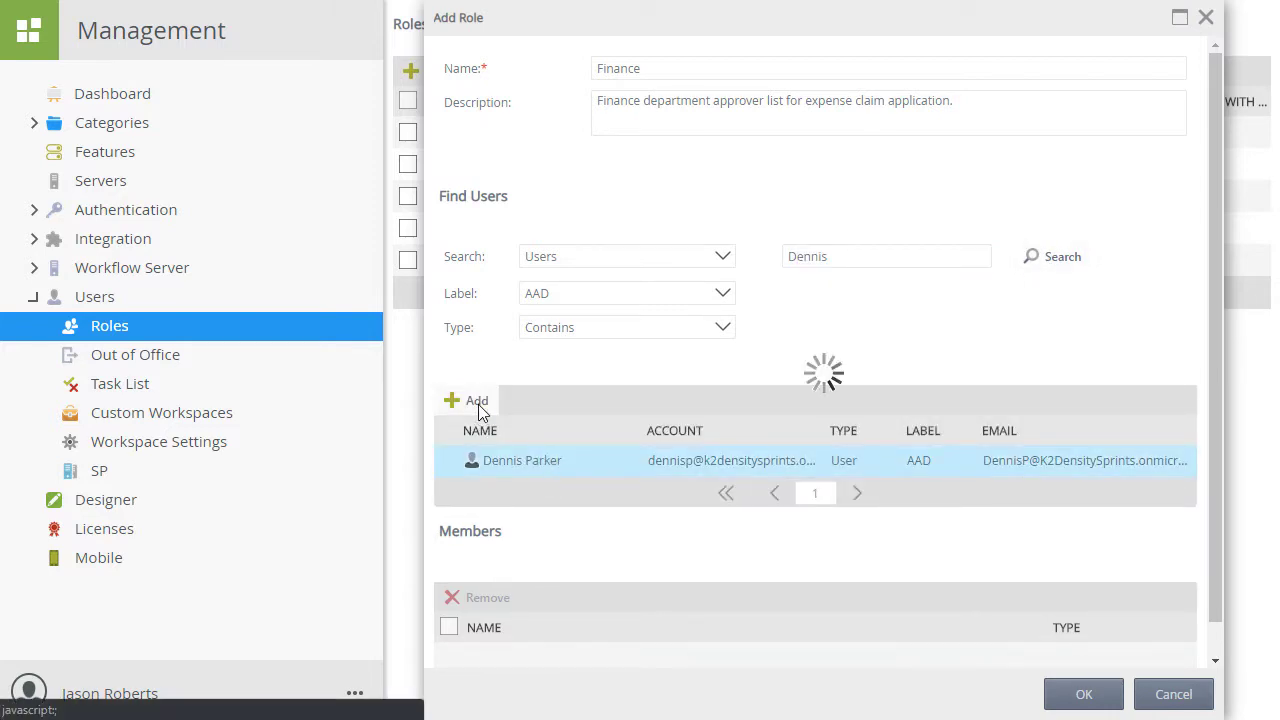
{"action": "double_click", "coordinate": [807, 258]}
{"action": "type", "text": "Norman"}
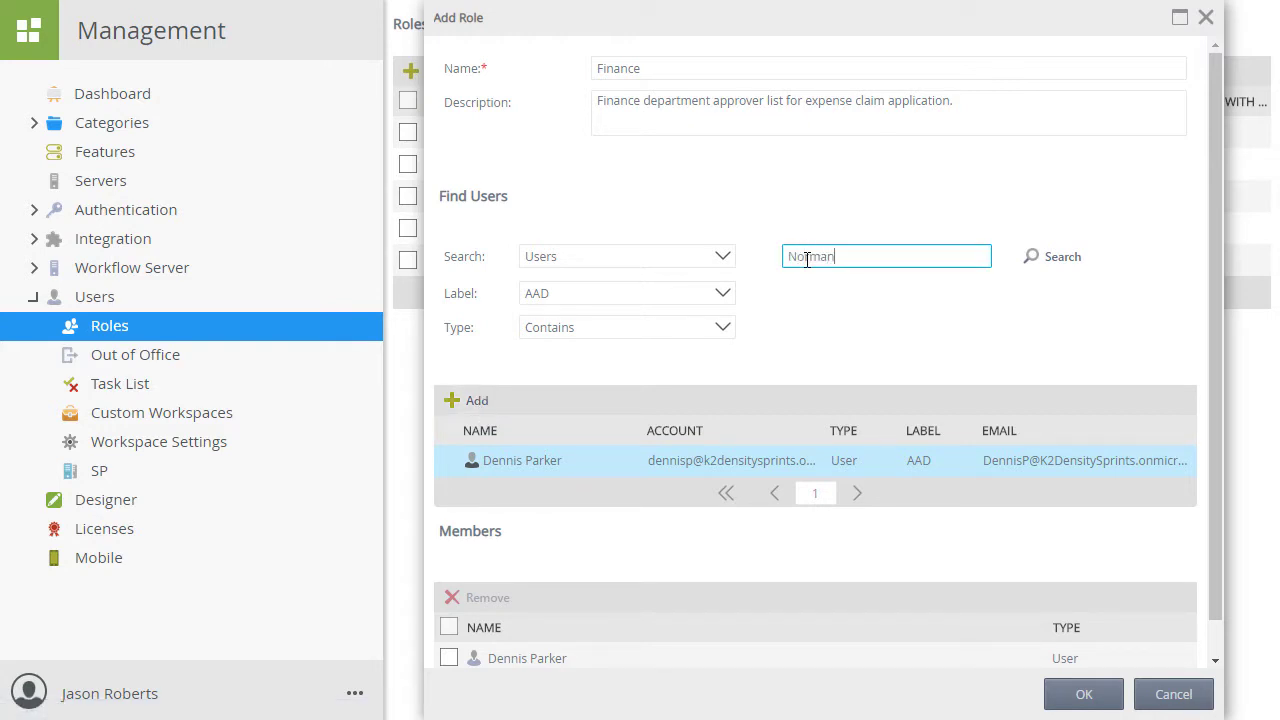
{"action": "left_click", "coordinate": [1020, 262]}
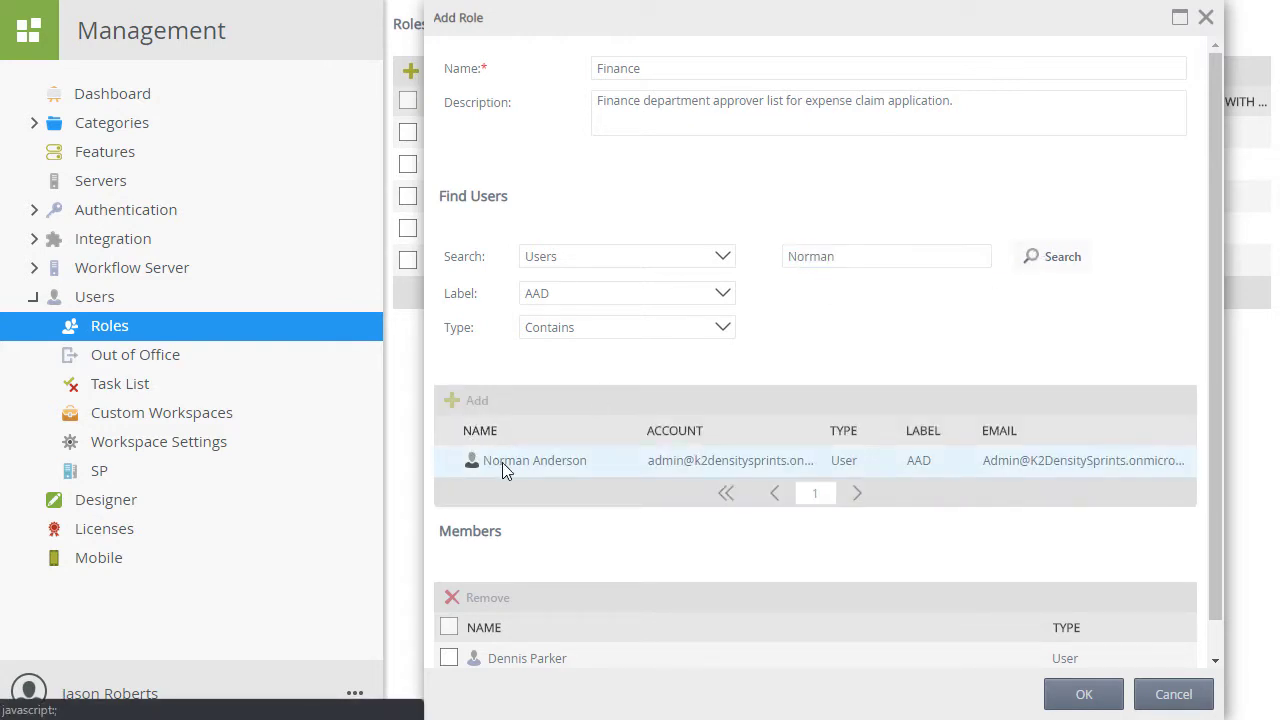
{"action": "left_click", "coordinate": [498, 461]}
{"action": "left_click", "coordinate": [480, 404]}
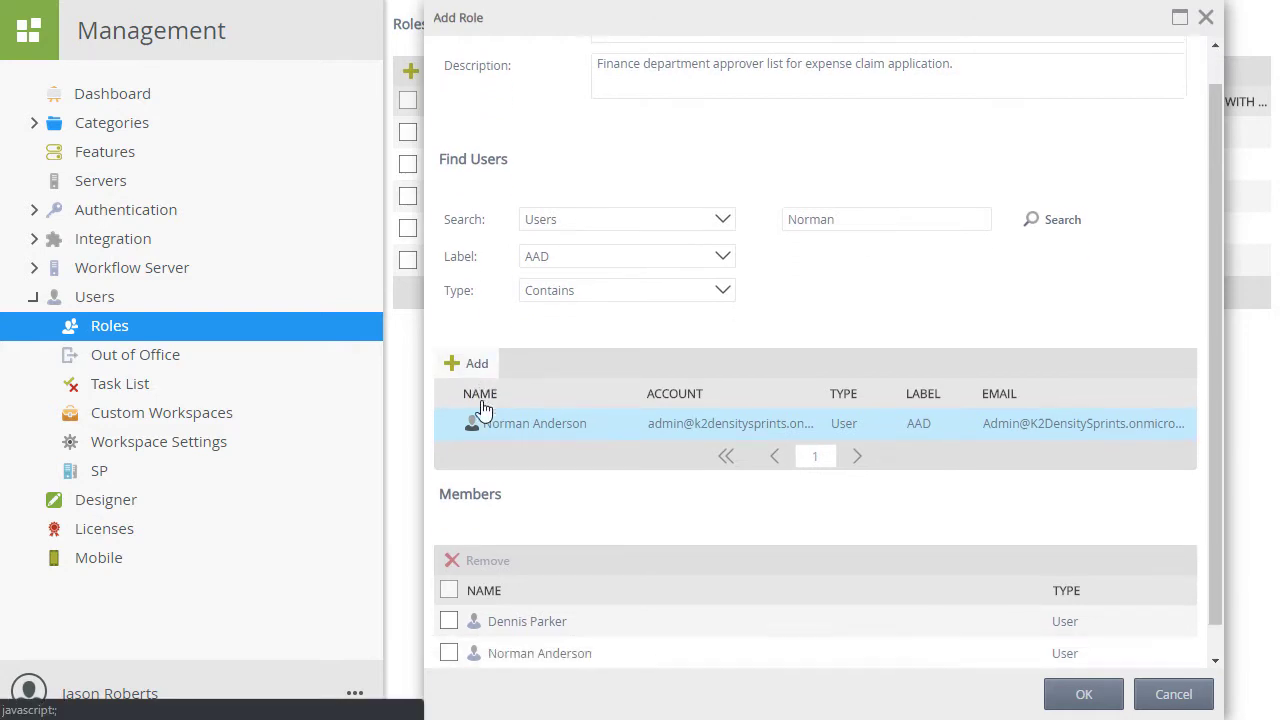
Step: Save the Finance role, then set the Finance Review step's recipient type to Role
{"action": "left_click", "coordinate": [1080, 697]}
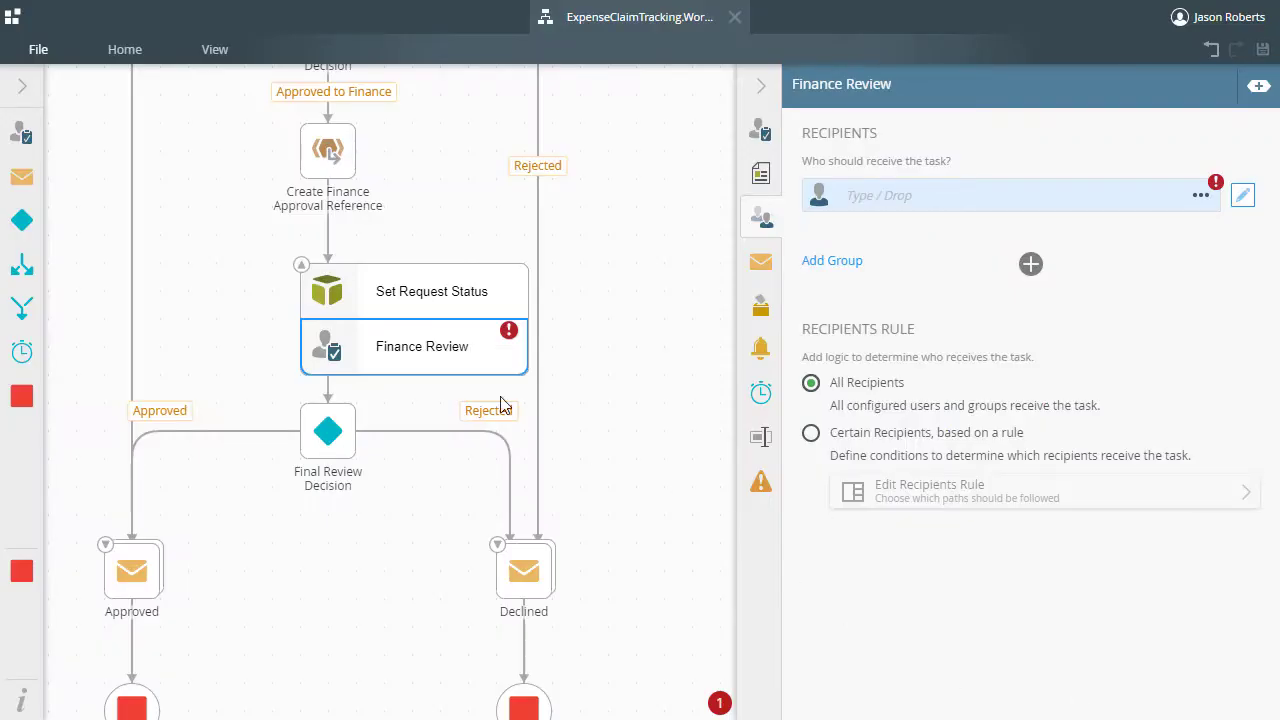
{"action": "double_click", "coordinate": [444, 349]}
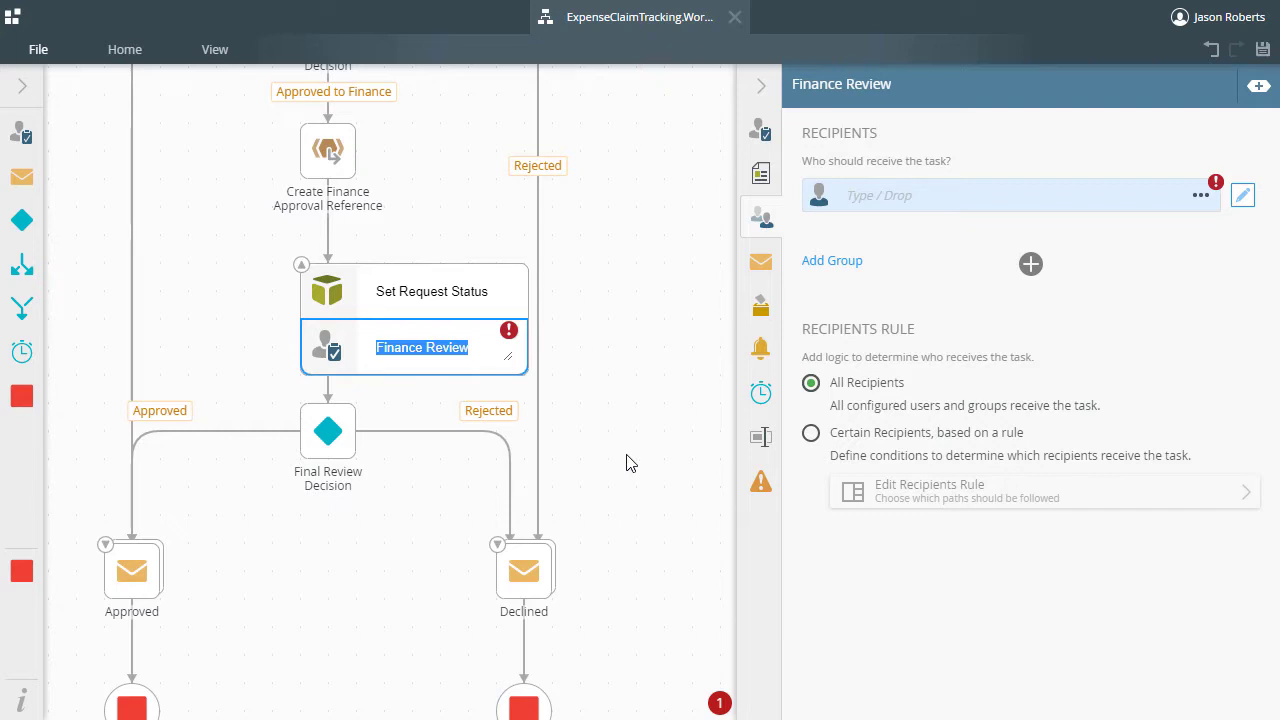
{"action": "left_click", "coordinate": [818, 200]}
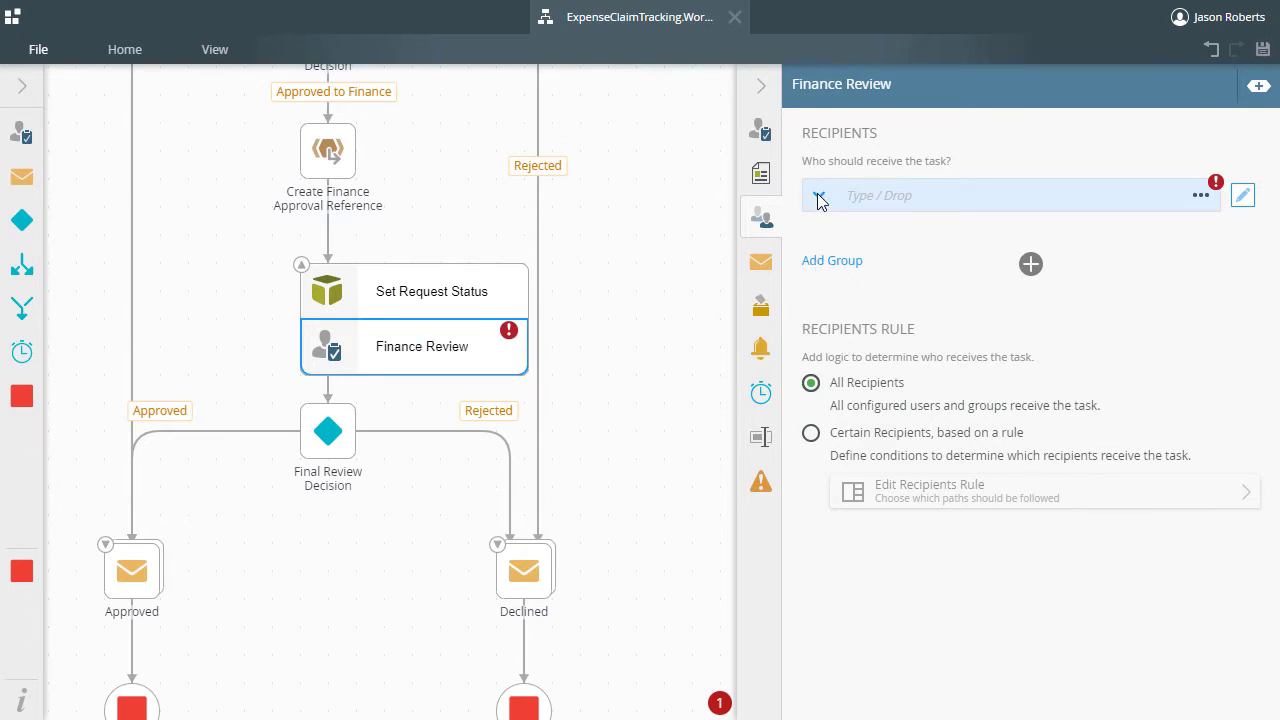
{"action": "left_click", "coordinate": [855, 318]}
Step: Search for and select the Finance role as the Finance Review task's recipient
{"action": "left_click", "coordinate": [1203, 199]}
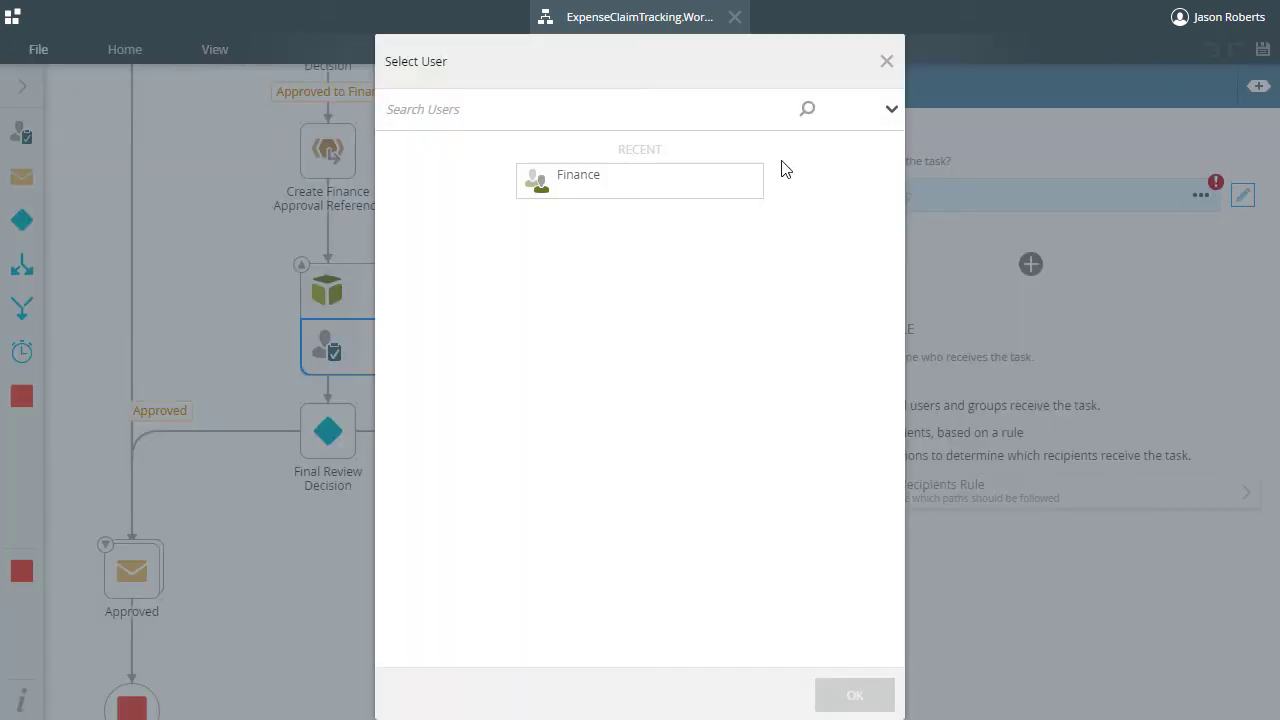
{"action": "left_click", "coordinate": [561, 114]}
{"action": "type", "text": "Finance"}
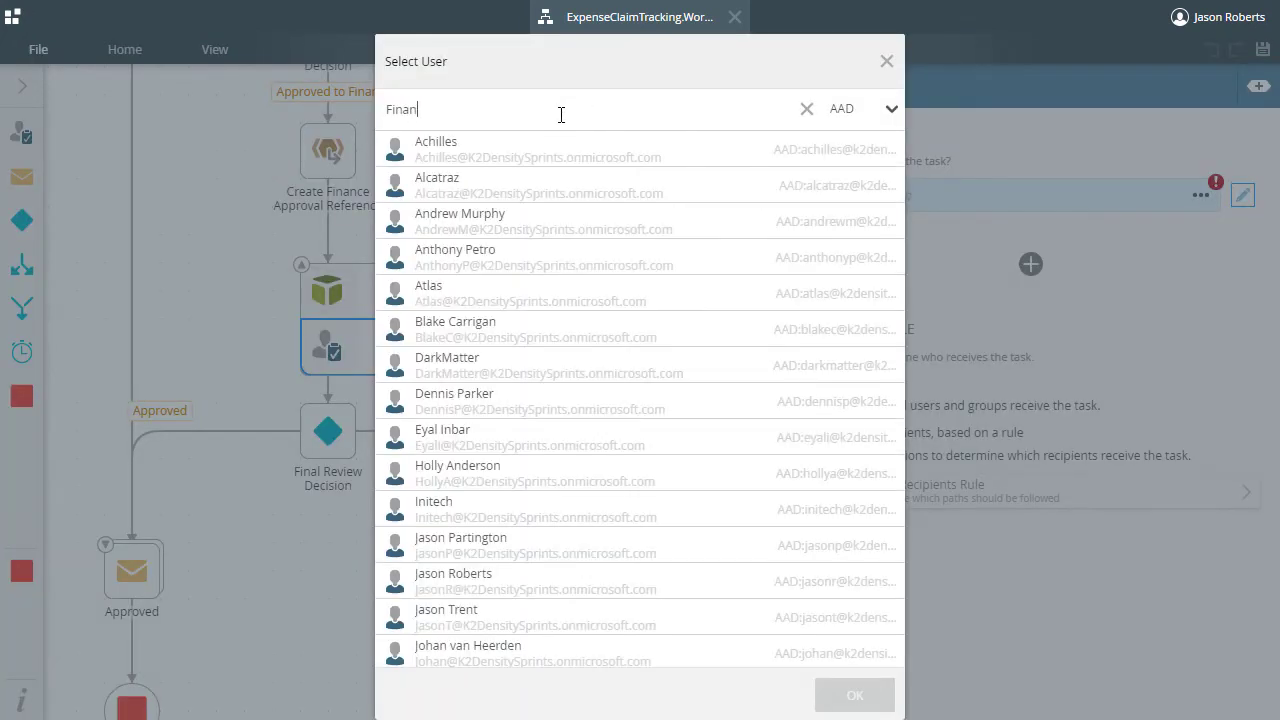
{"action": "left_click", "coordinate": [400, 157]}
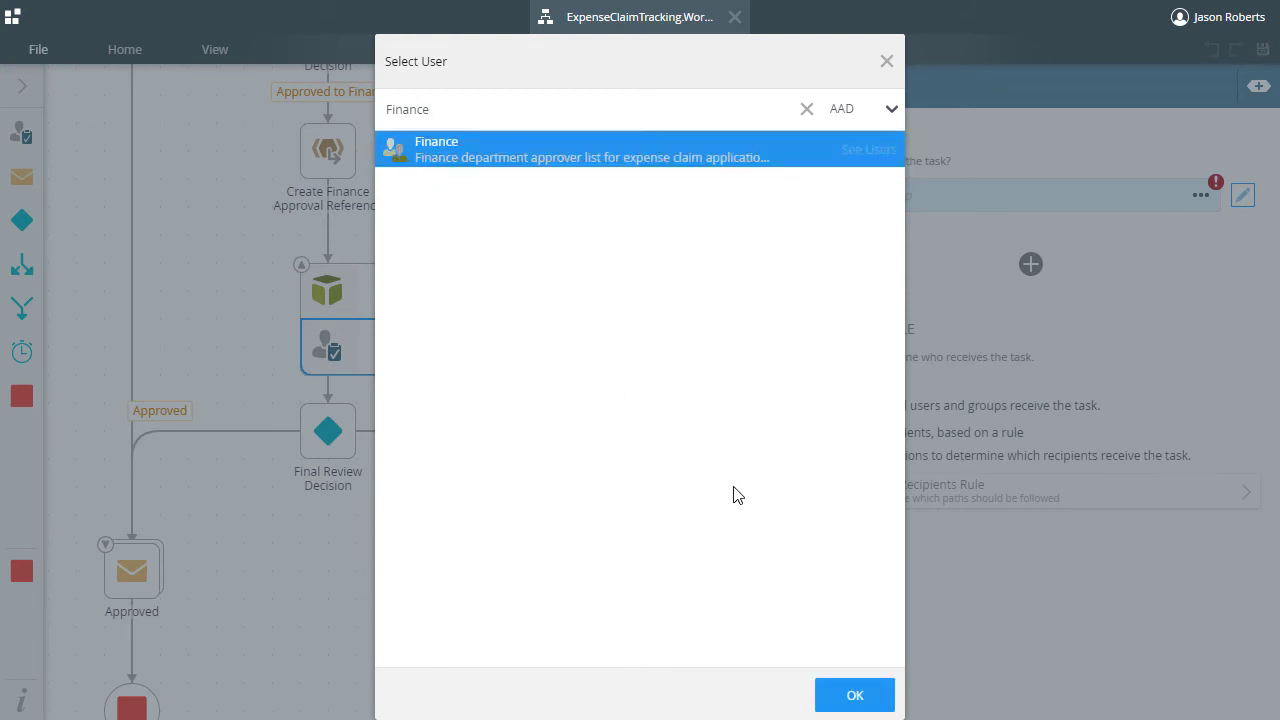
{"action": "left_click", "coordinate": [838, 697]}
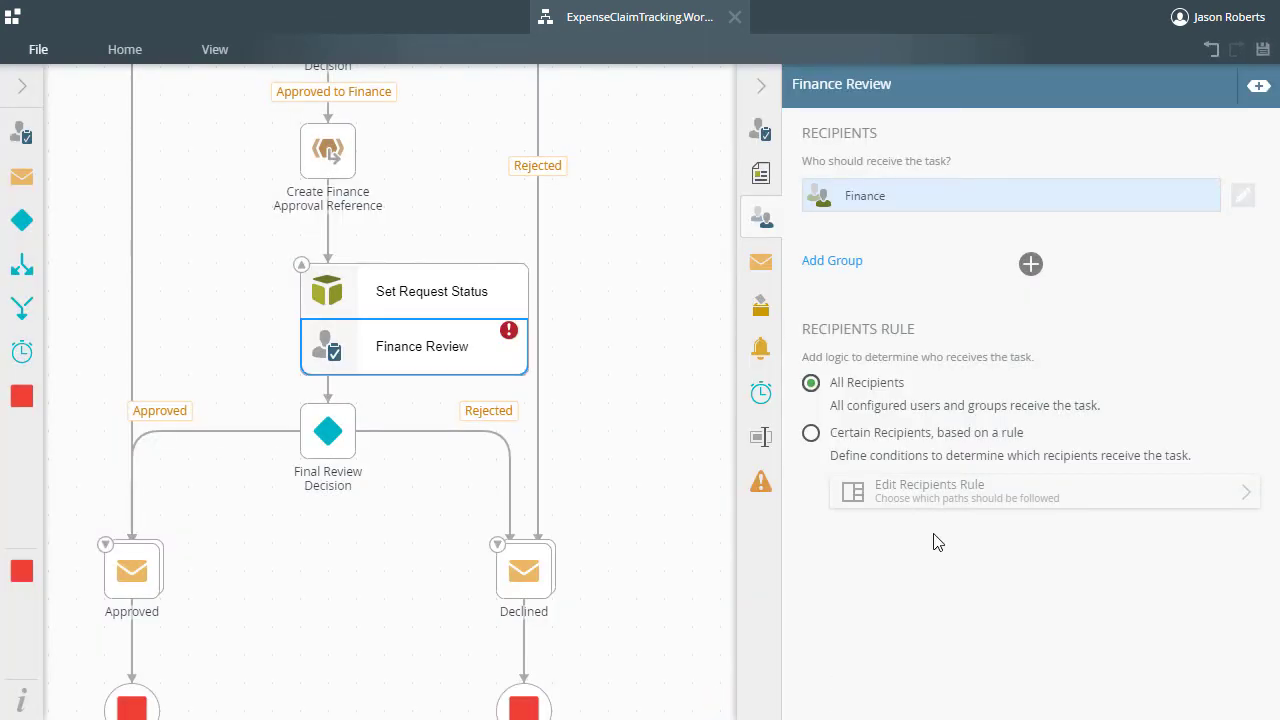